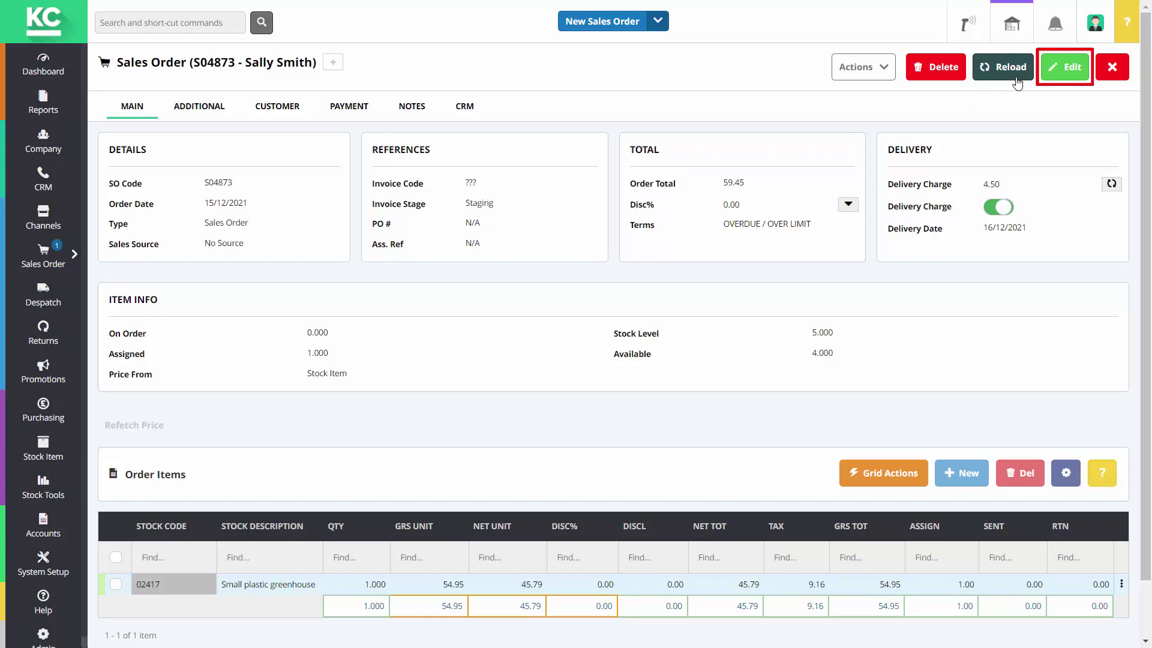
left_click(1059, 71)
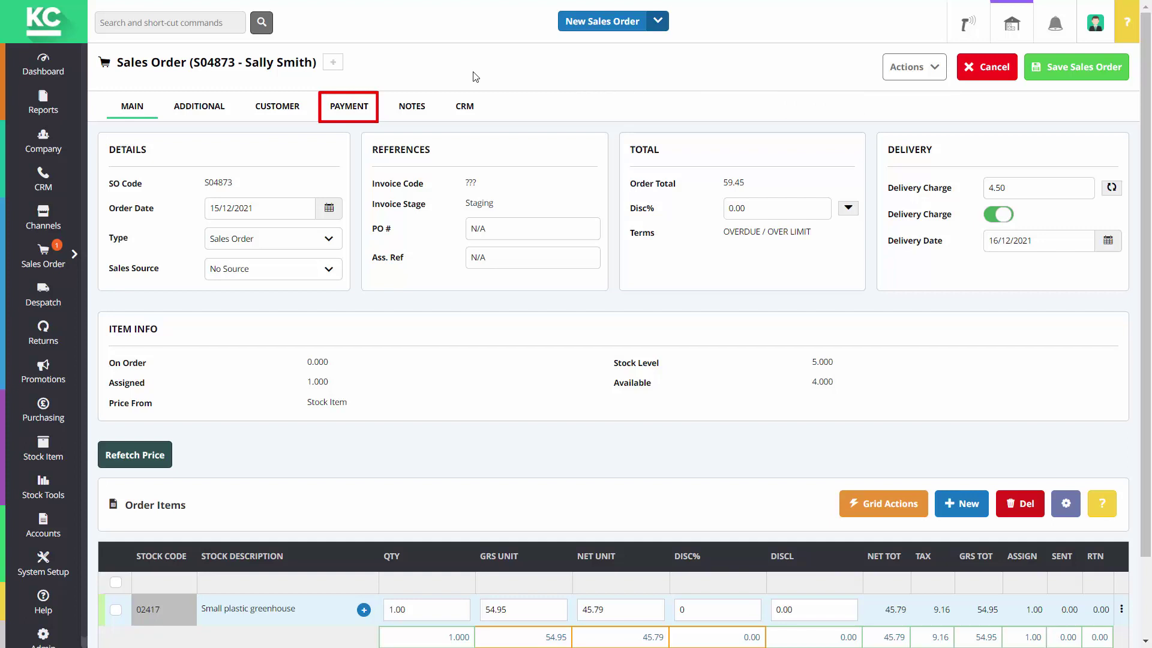
Delete the 59.45 Credit Card Bank Account payment from S04873's payment list and confirm the review.
left_click(340, 110)
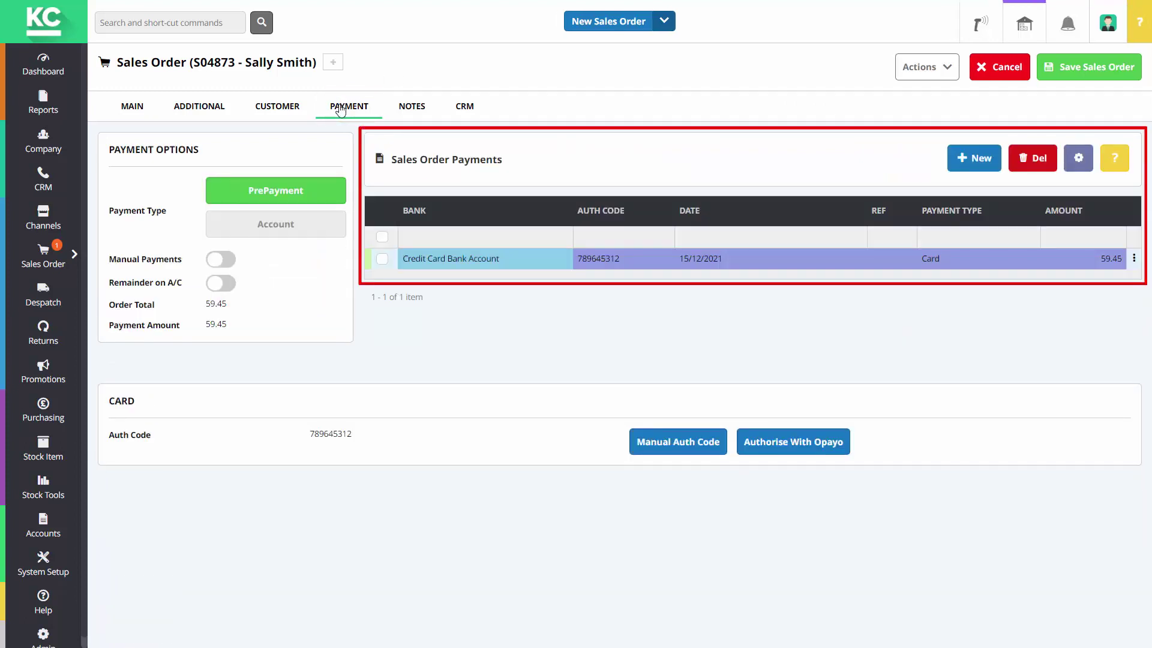
left_click(382, 259)
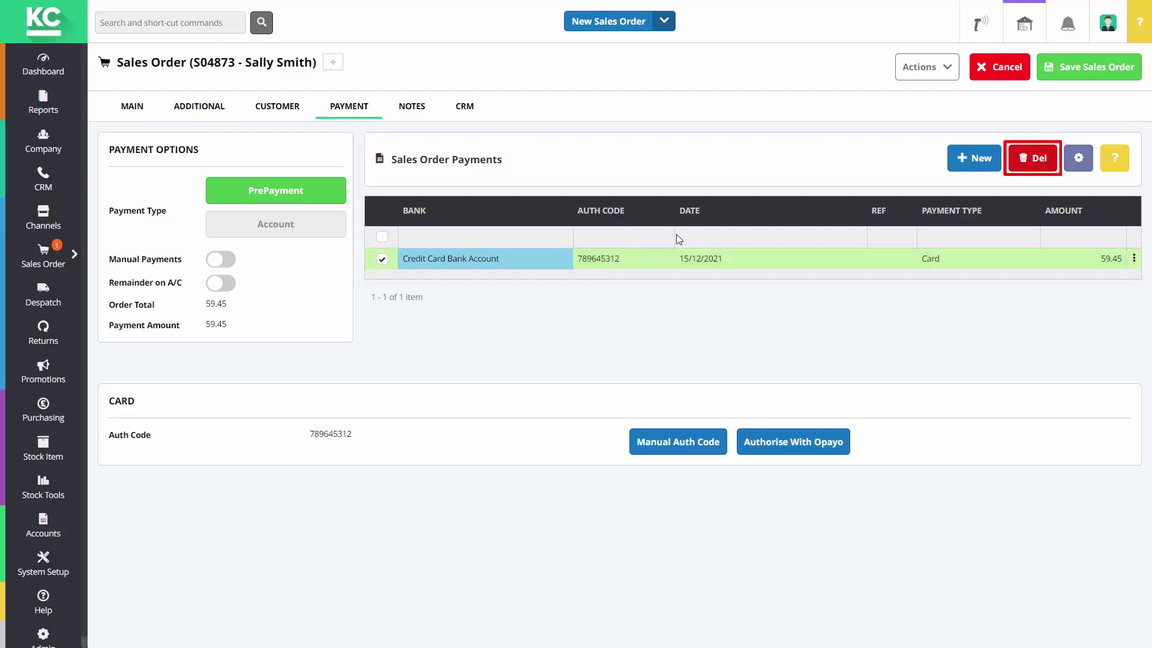
left_click(1034, 161)
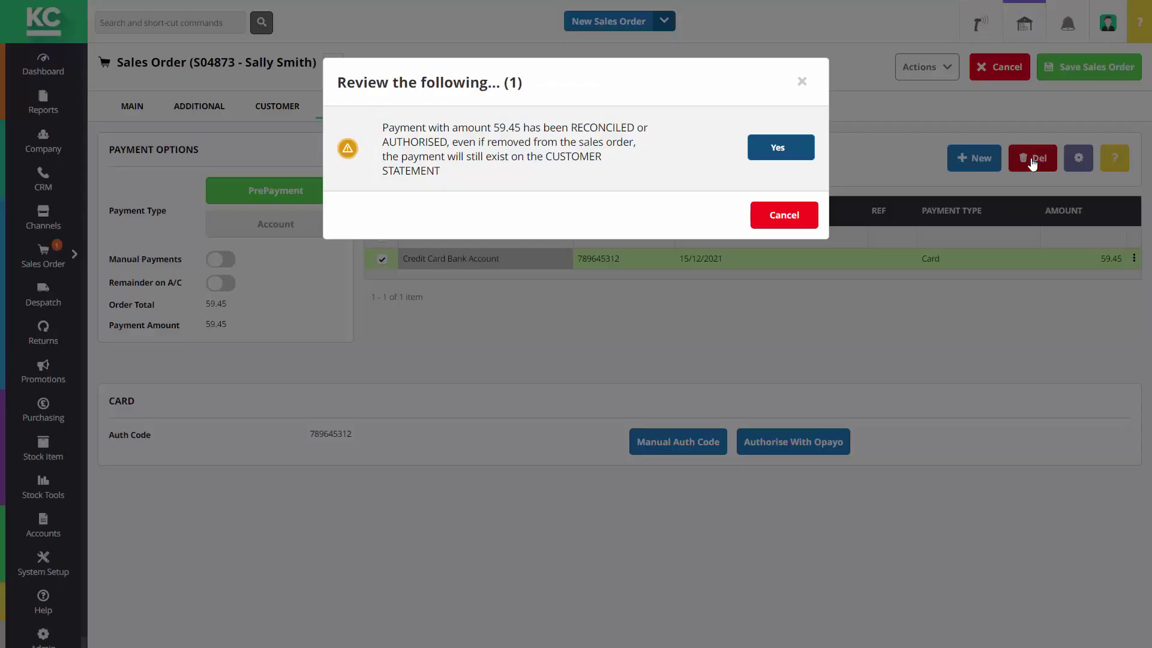
left_click(779, 150)
left_click(705, 215)
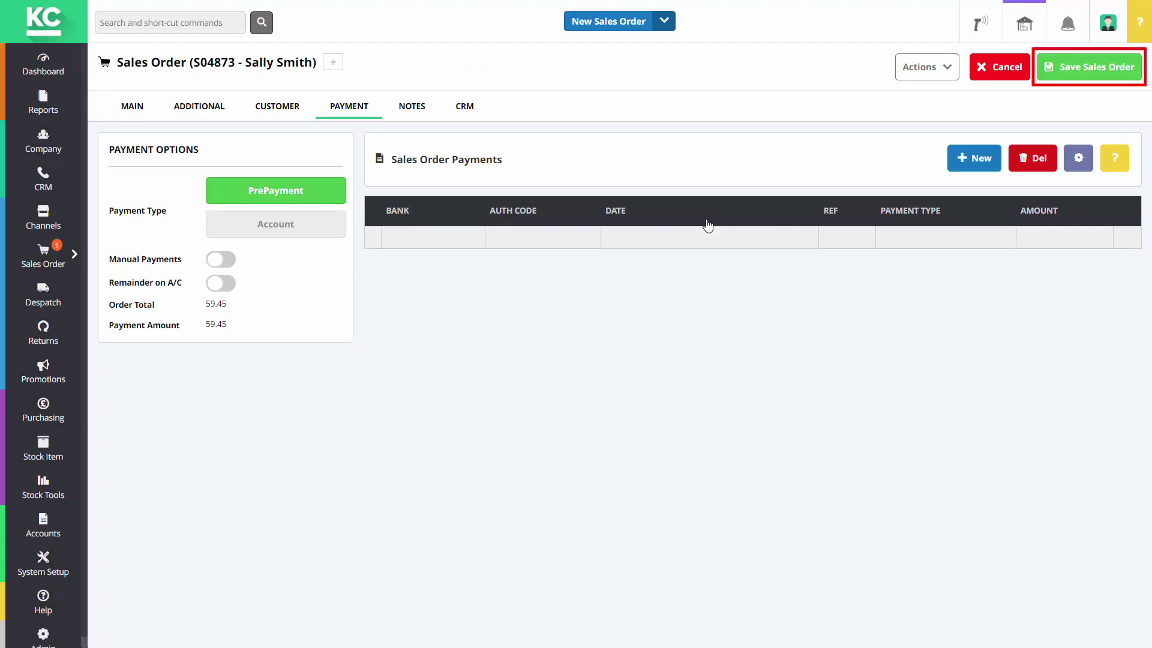
left_click(1065, 72)
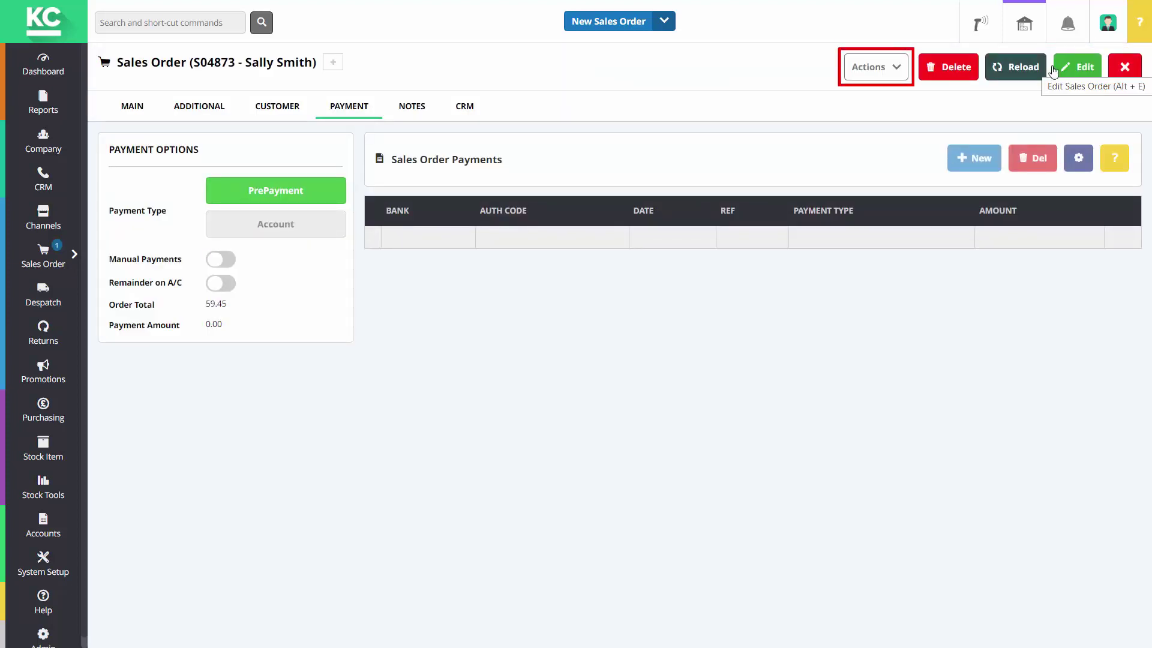
left_click(887, 68)
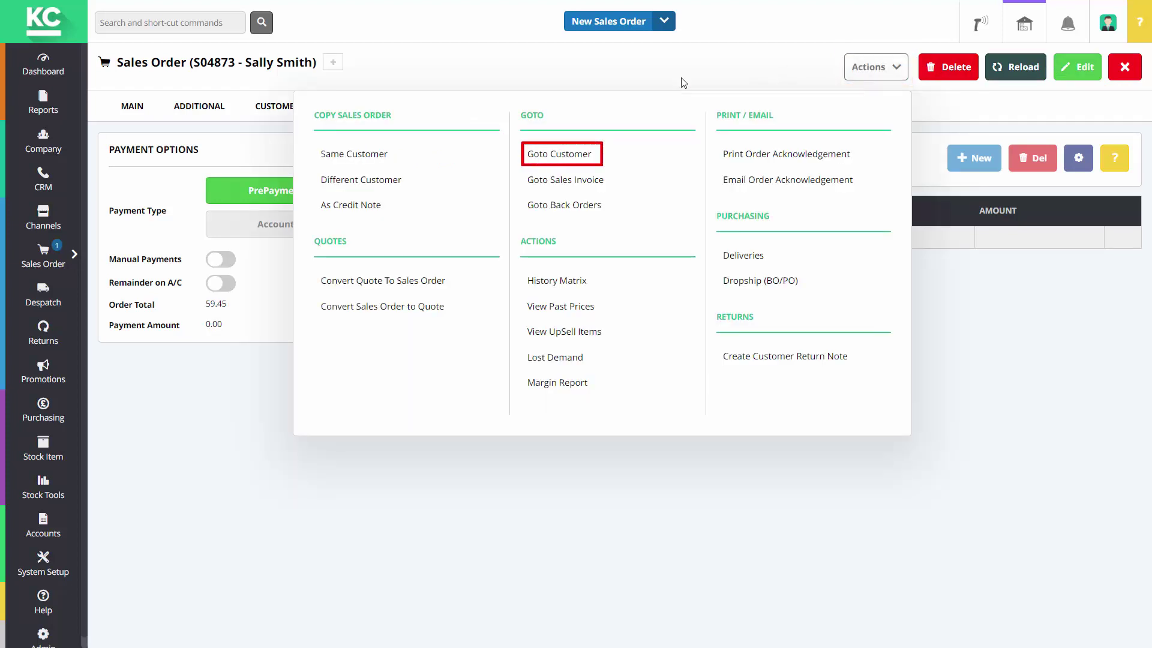
left_click(591, 157)
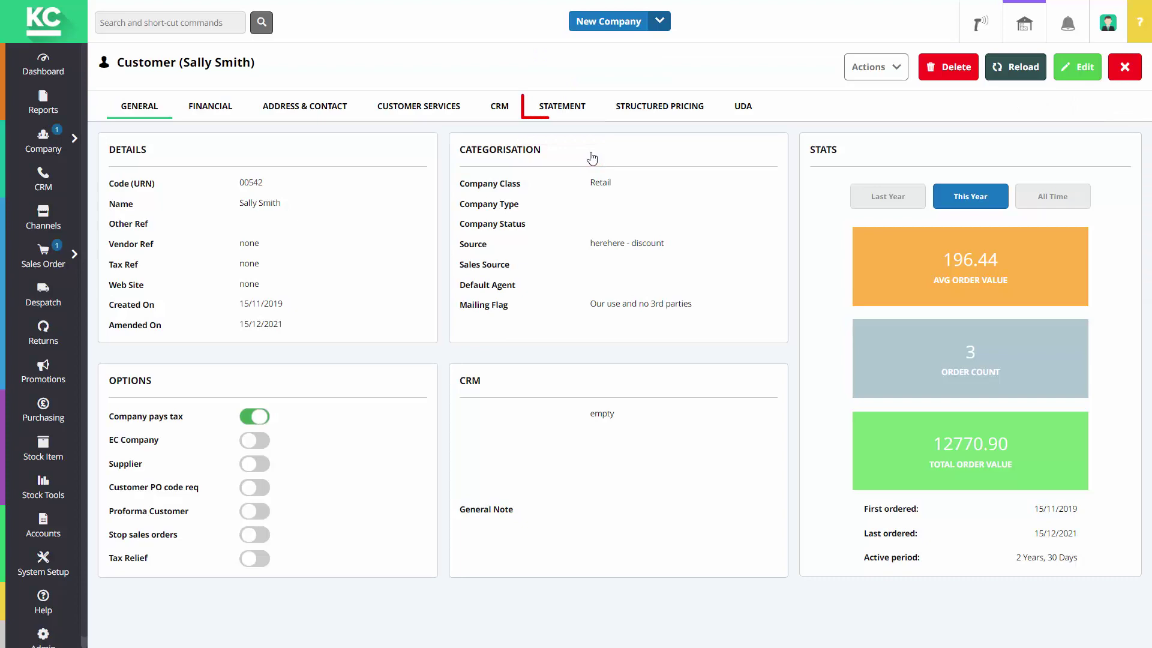
left_click(558, 109)
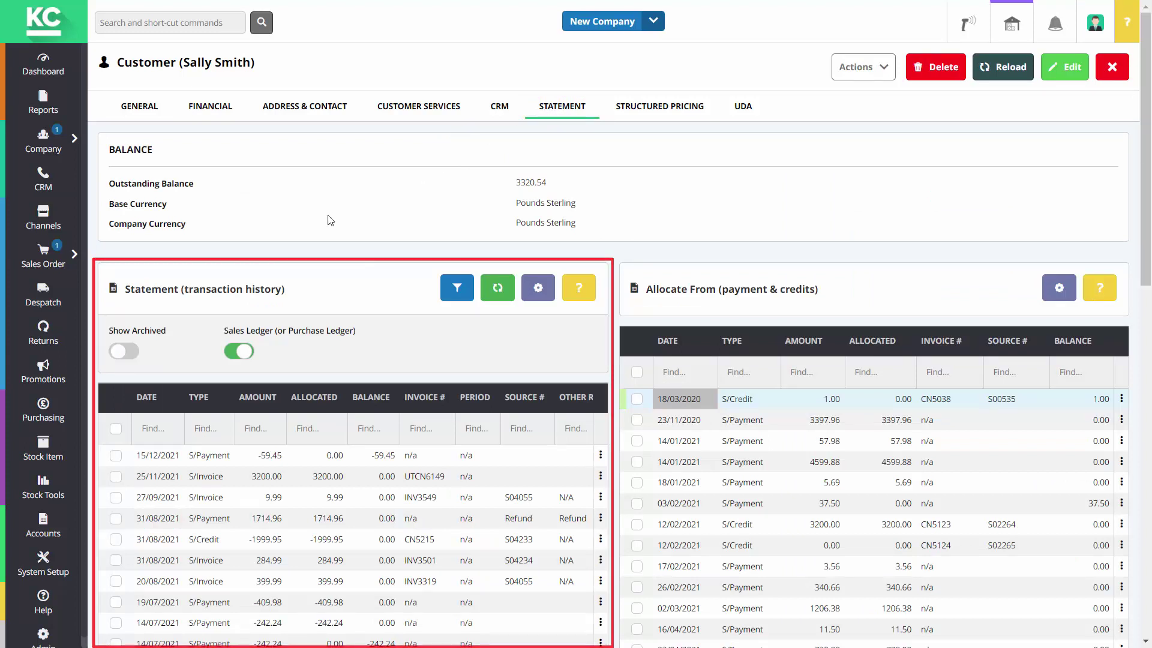
left_click(118, 458)
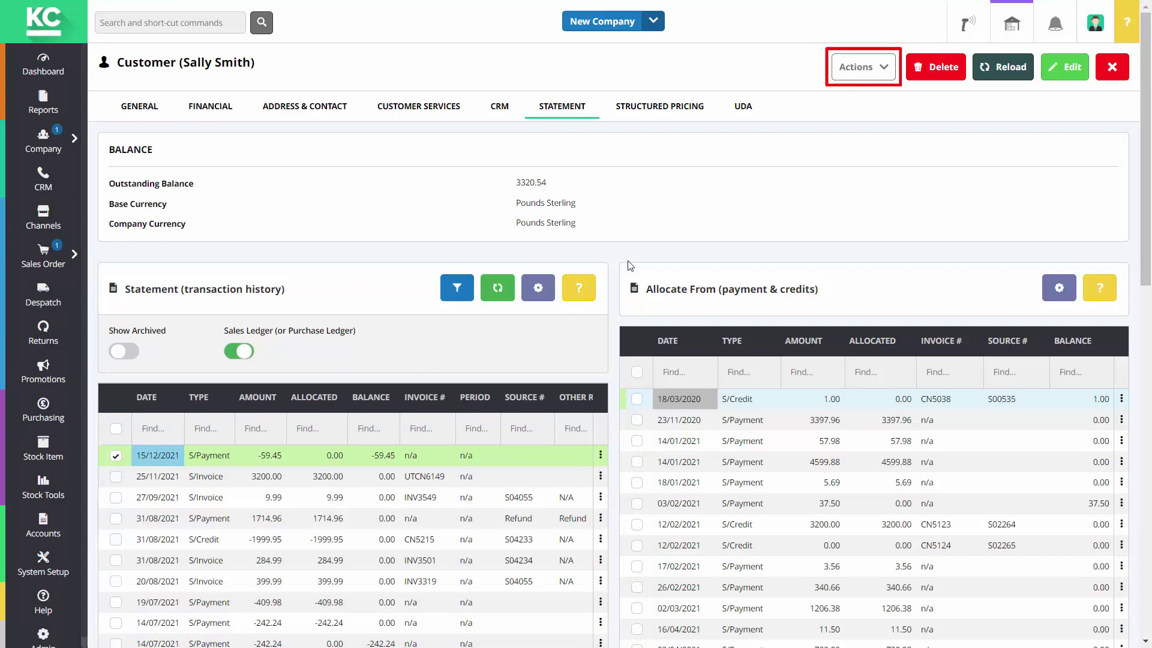
left_click(865, 66)
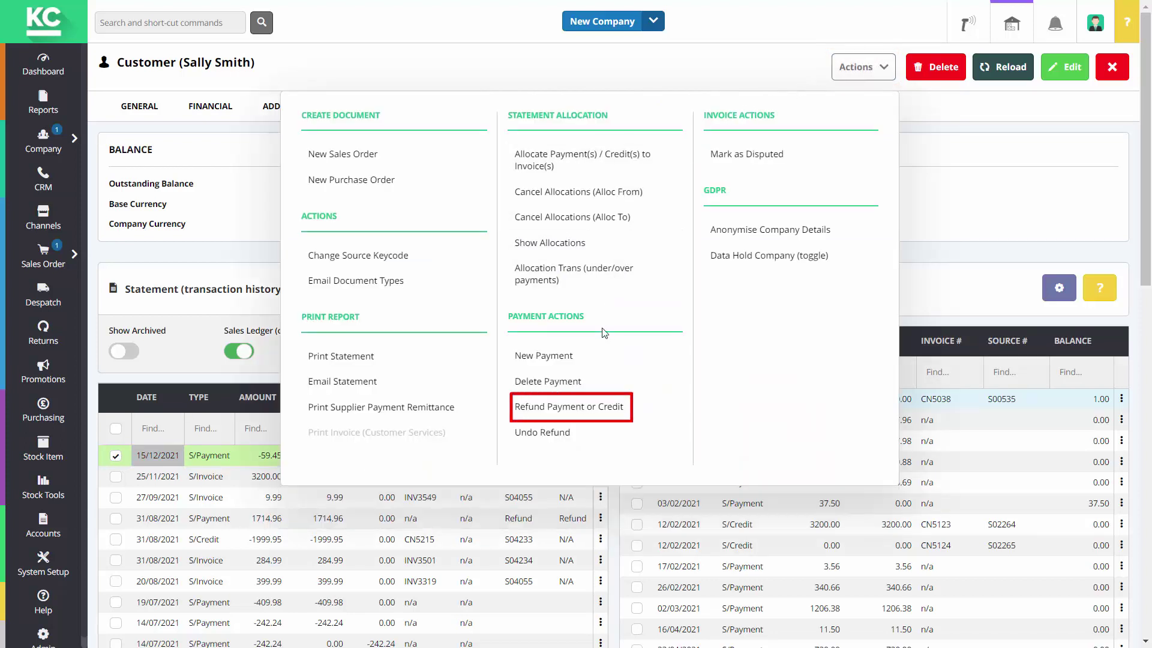
left_click(601, 411)
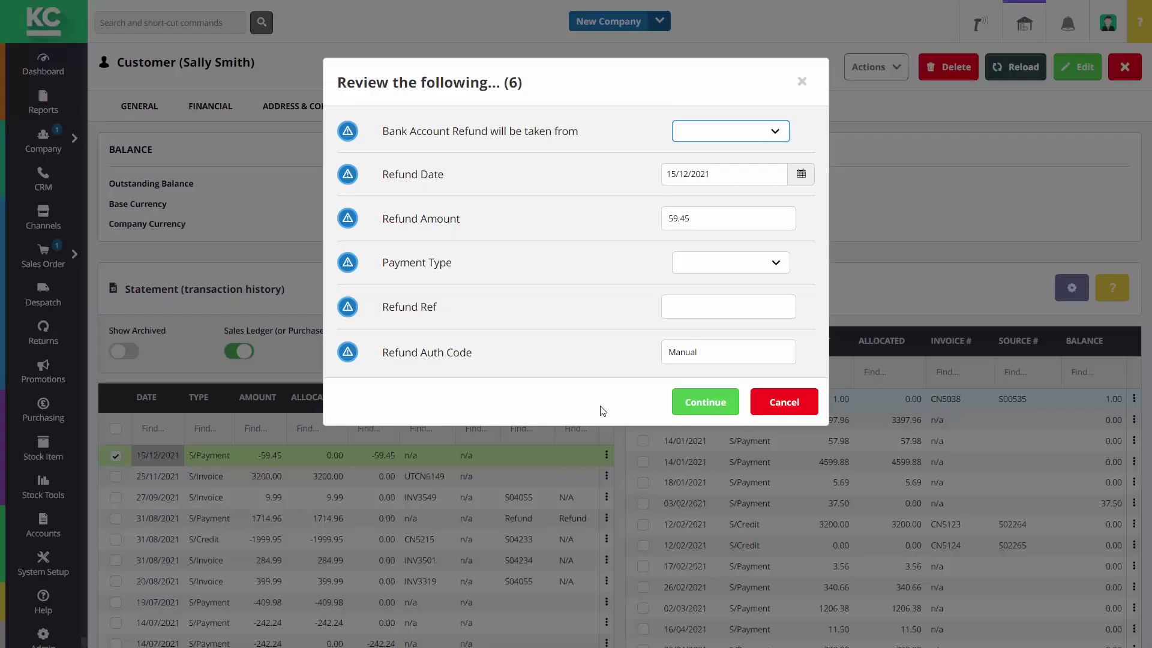
Refund 59.45 from the Sterling Account, matching the source payment type, referenced 'Cancelled order'.
left_click(775, 131)
left_click(719, 264)
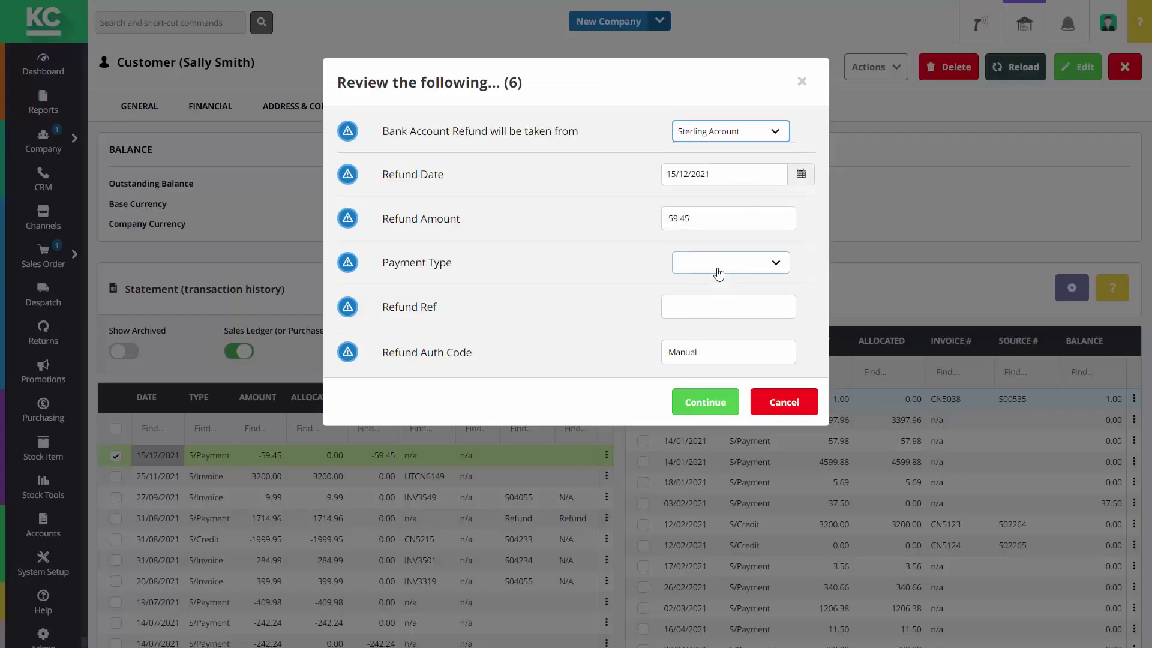
left_click(729, 262)
left_click(711, 283)
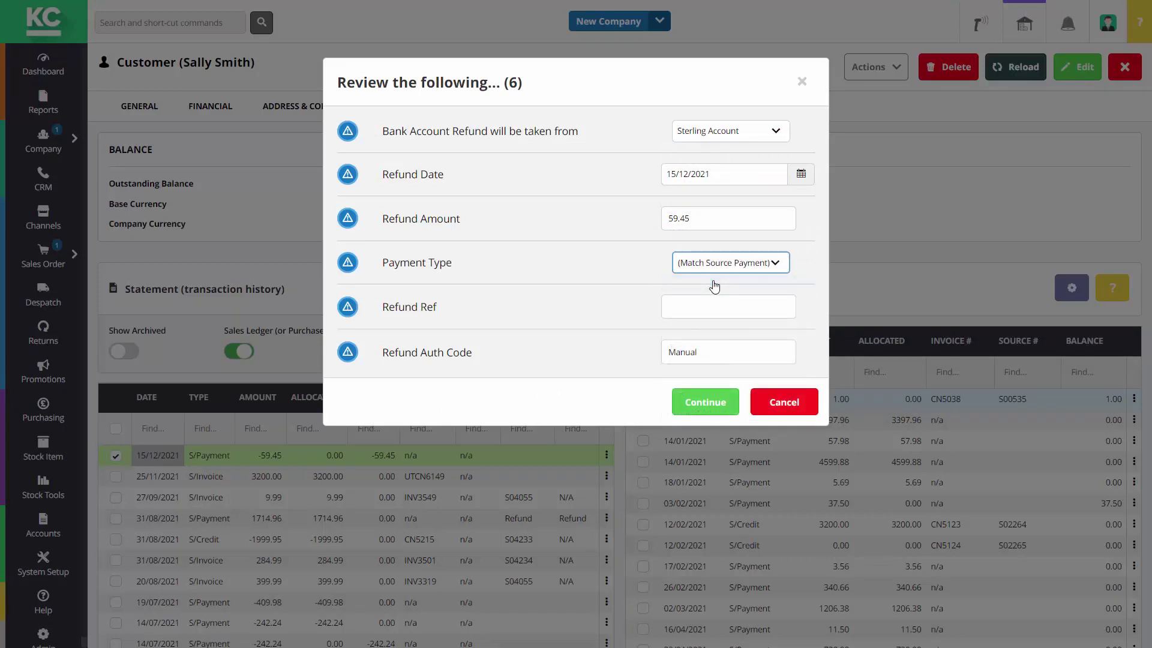
left_click(711, 306)
type("Cancelled order")
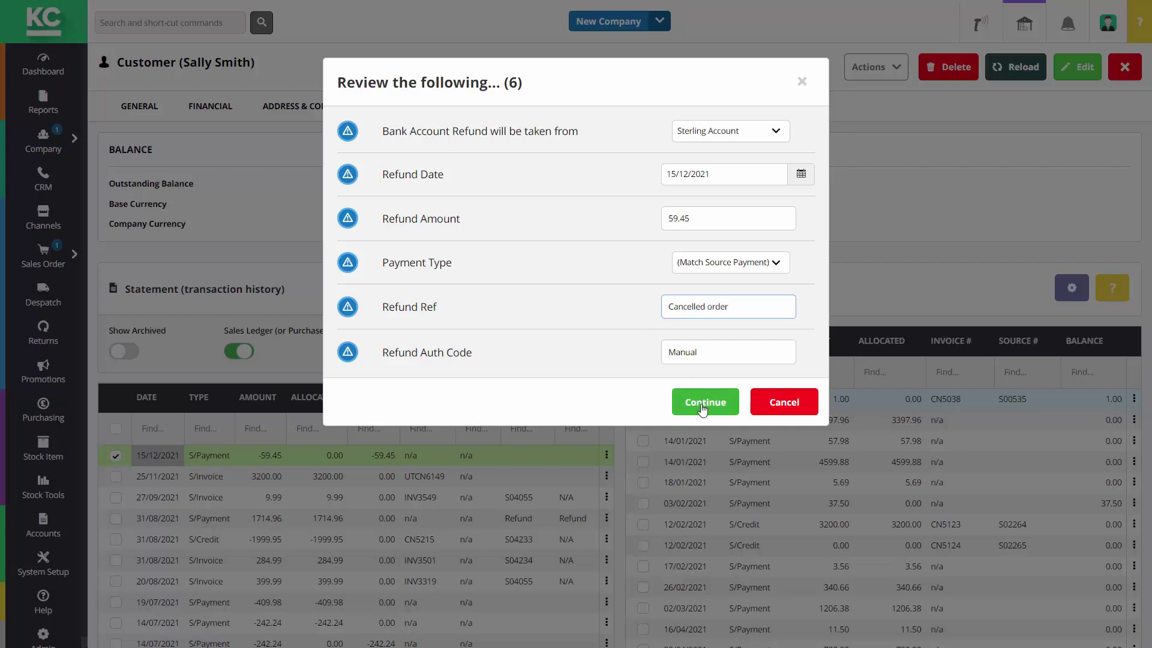
left_click(702, 403)
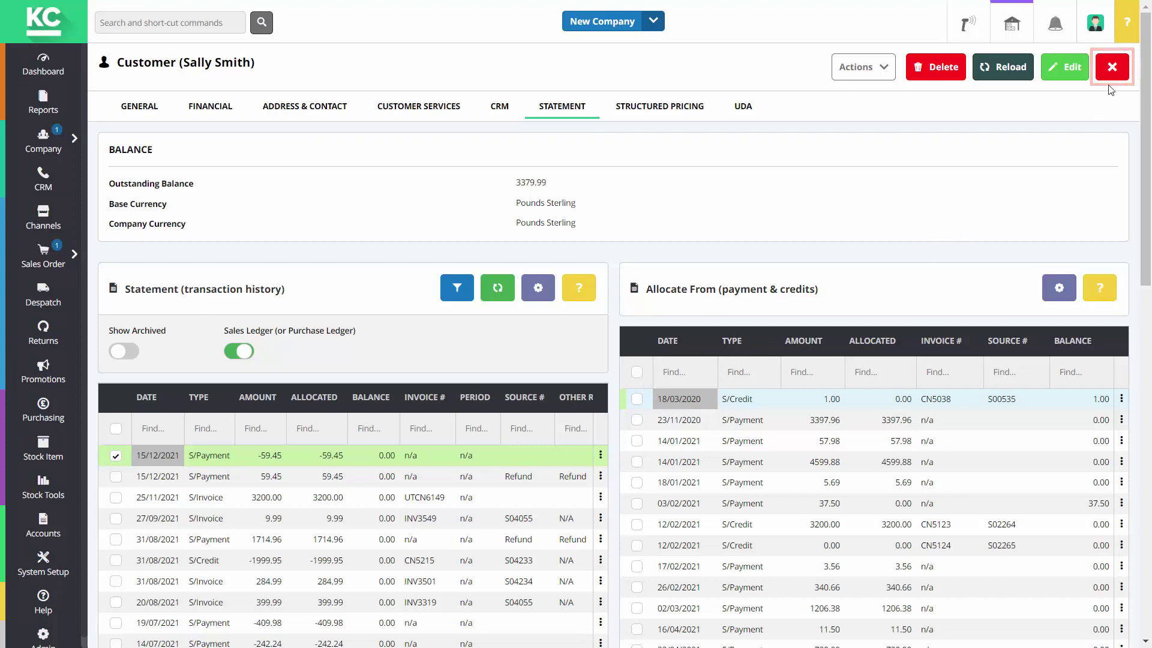
left_click(1111, 69)
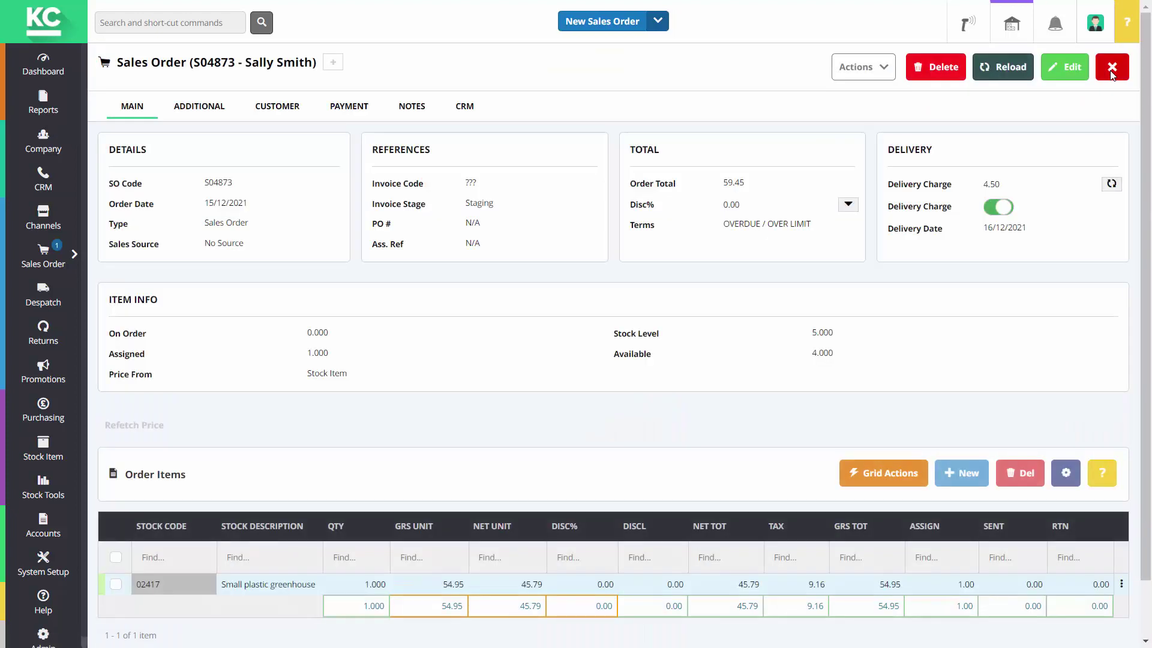
left_click(936, 66)
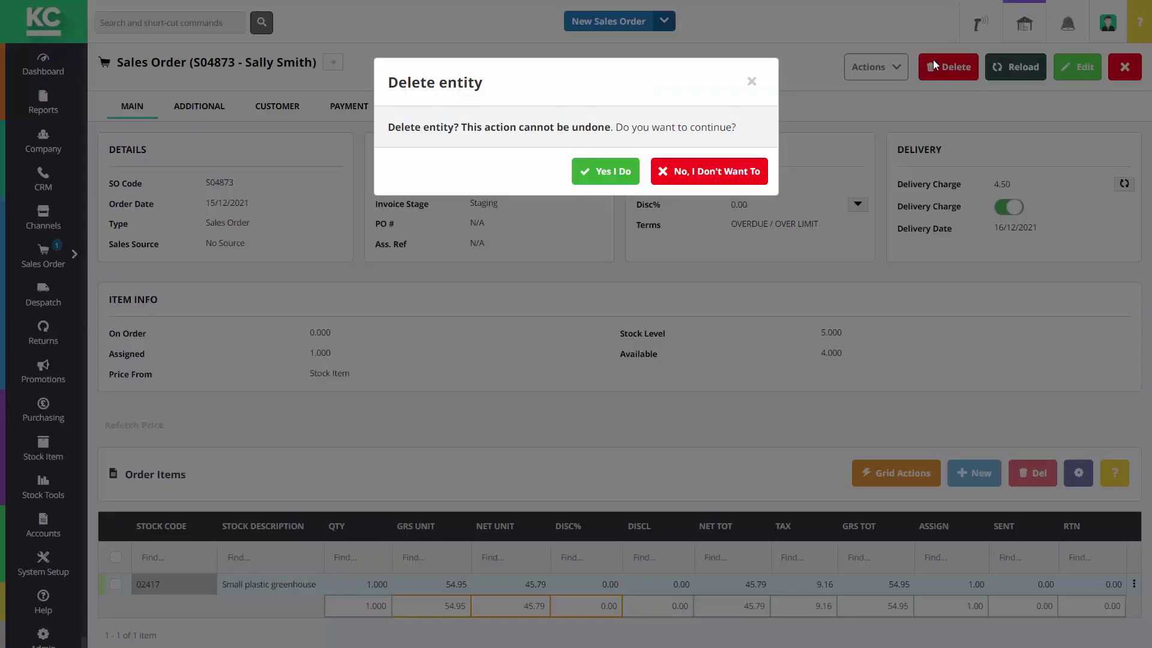
left_click(588, 176)
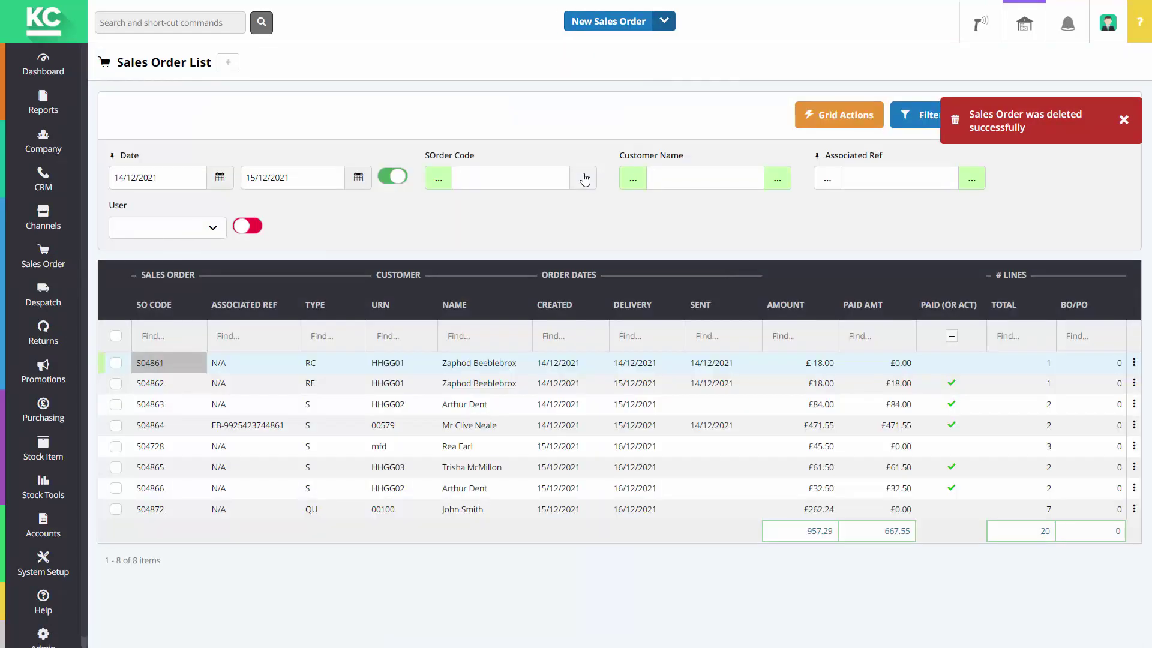